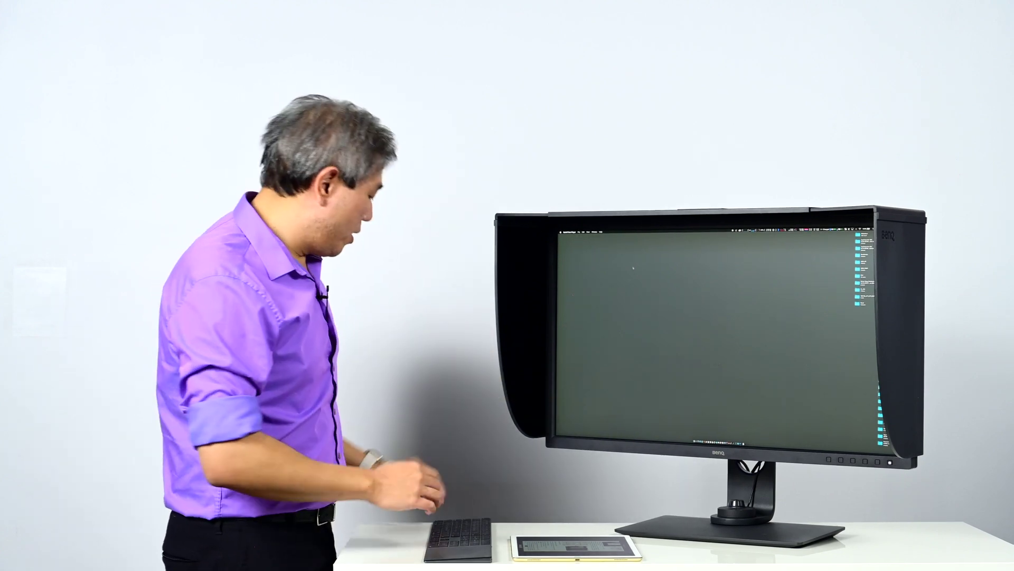
# Launch BenQ Paper Color Sync by searching 'color' in Spotlight, and move its window higher.
pyautogui.press('super+space')
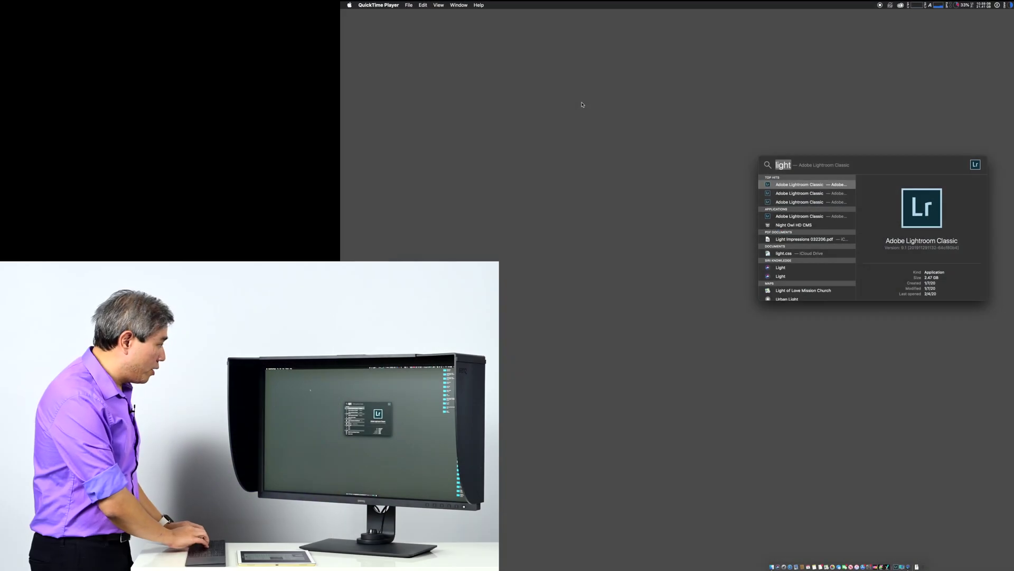
pyautogui.write('color')
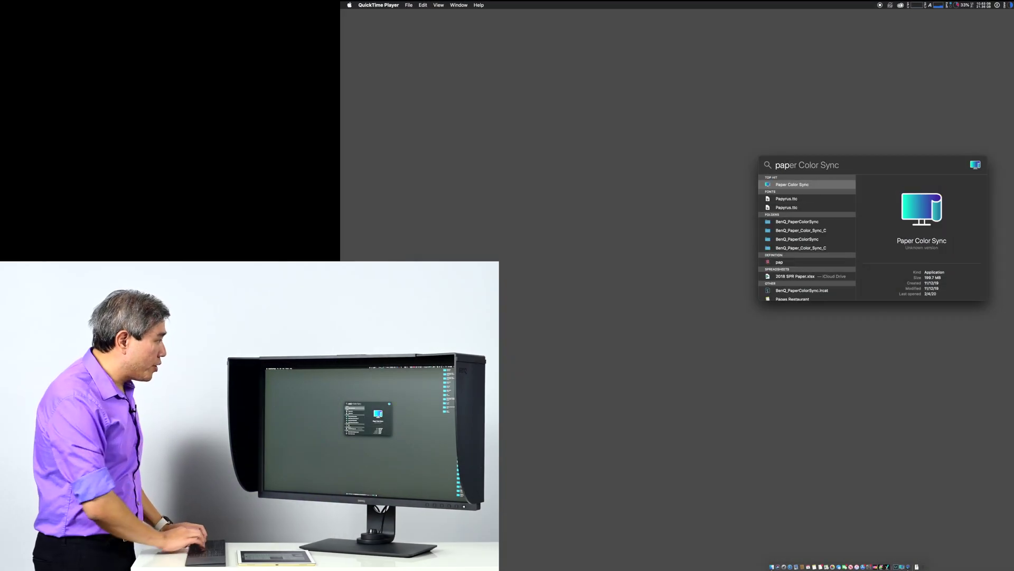
pyautogui.press('Return')
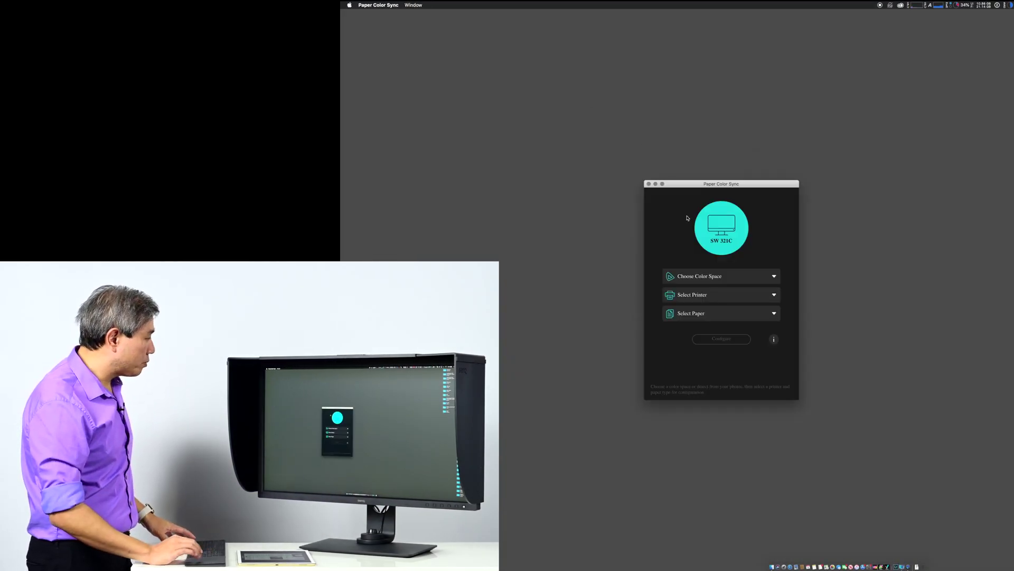
pyautogui.scroll(5, 688, 217)
pyautogui.moveTo(730, 158); pyautogui.dragTo(731, 104)
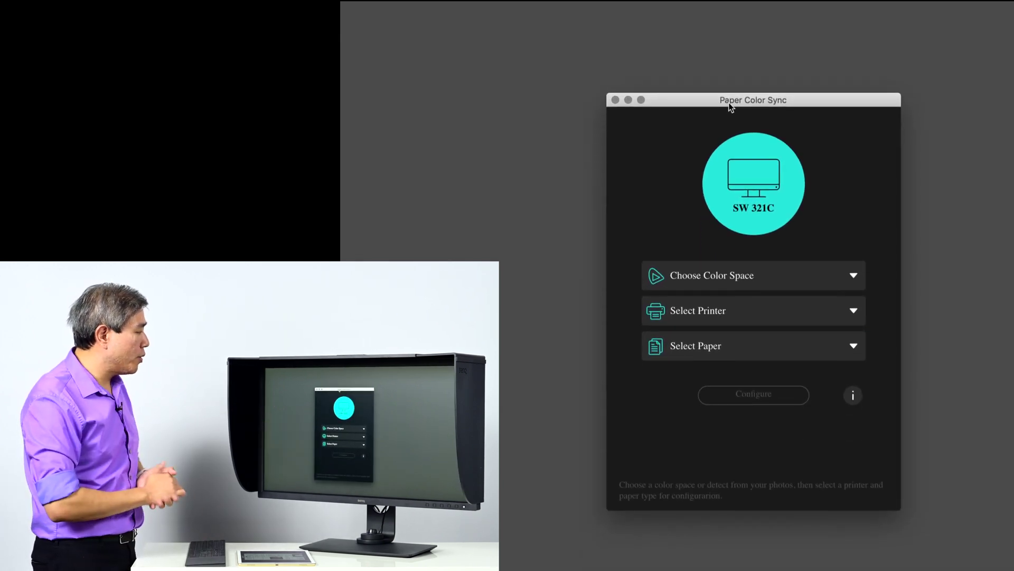
# Choose Adobe RGB colour space, the EPSON P600 printer and Velvet Fine Art Paper.
pyautogui.click(766, 276)
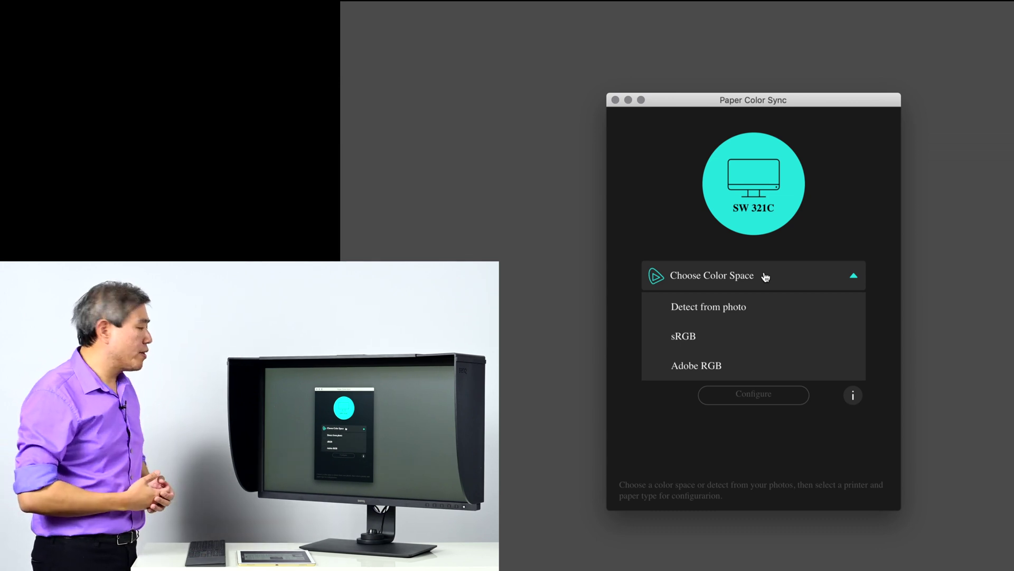
pyautogui.click(722, 367)
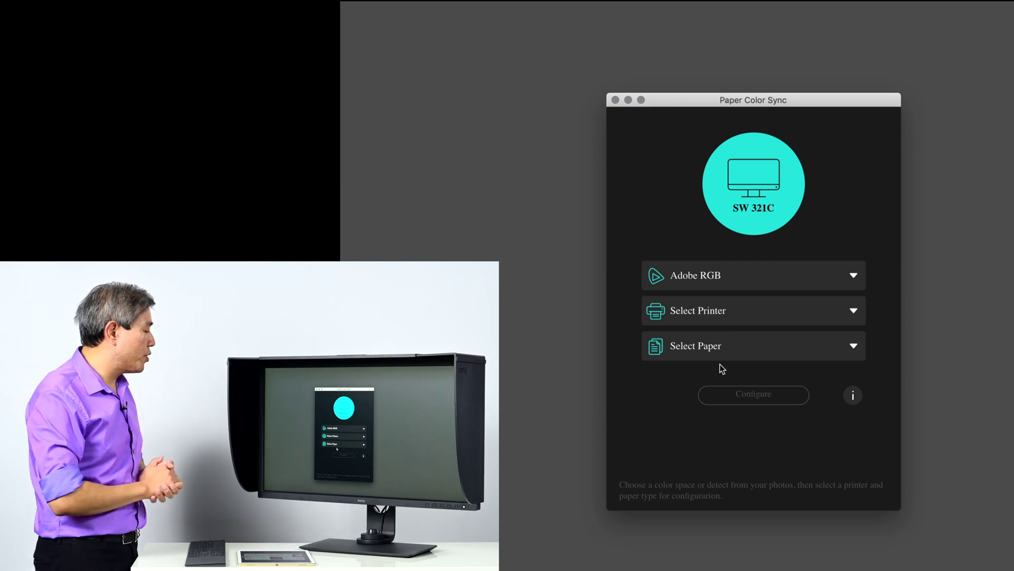
pyautogui.click(718, 309)
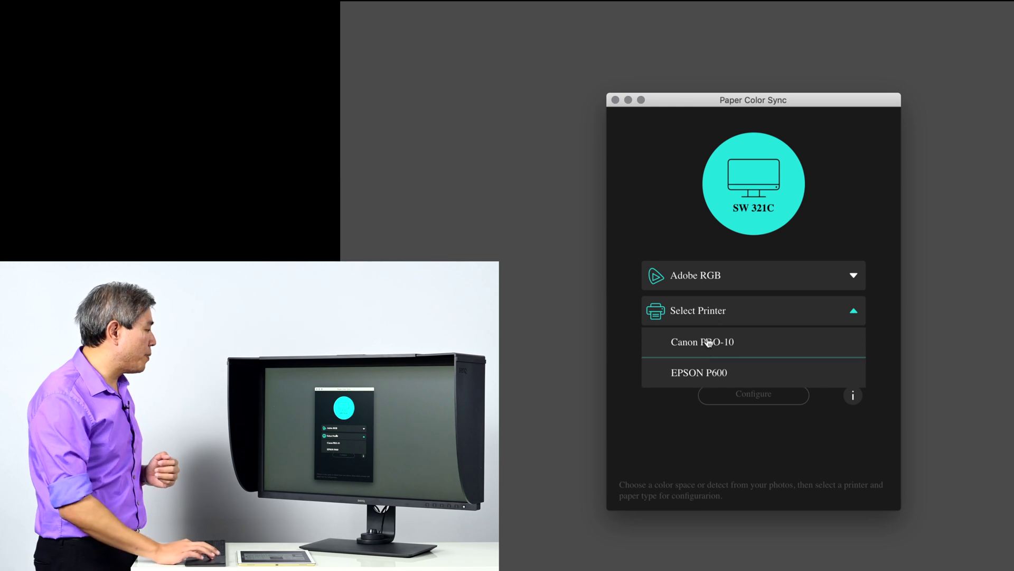
pyautogui.click(707, 370)
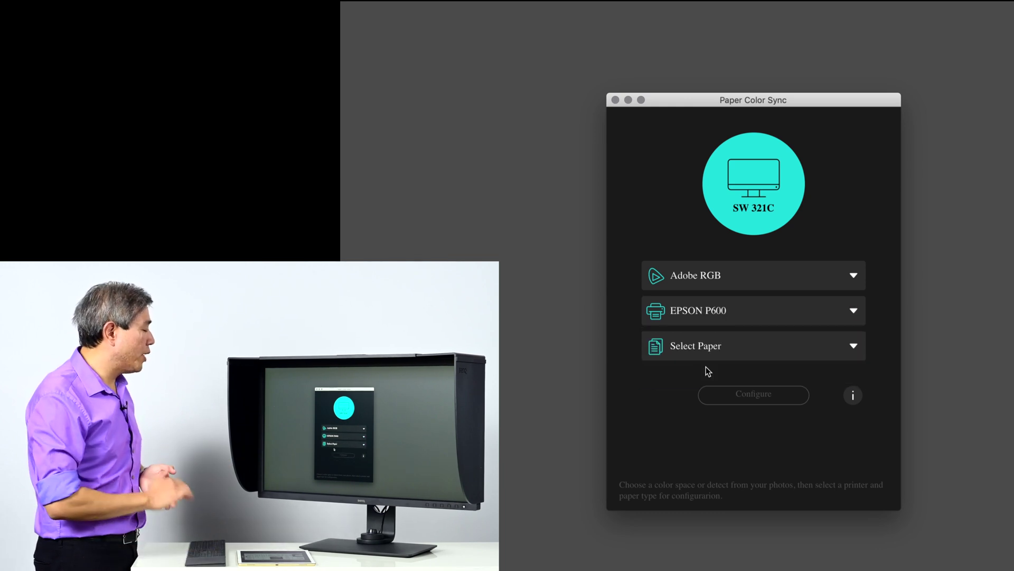
pyautogui.click(696, 344)
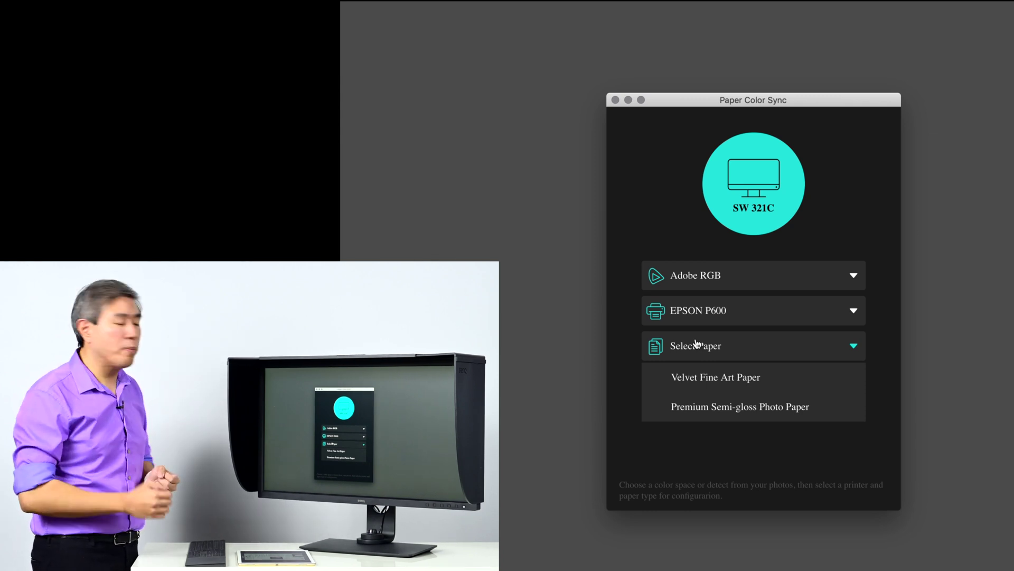
pyautogui.click(713, 389)
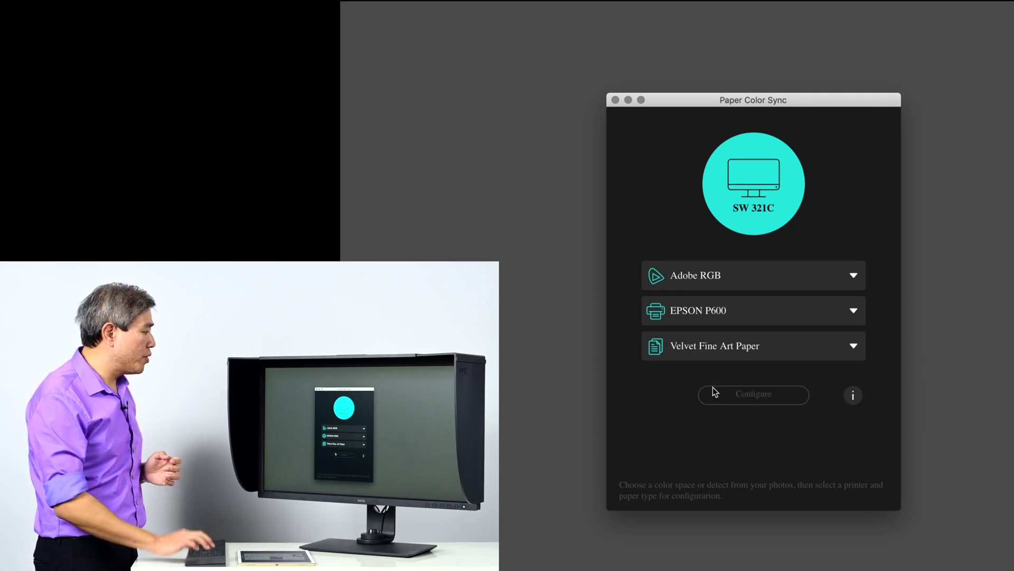
# Configure the monitor for these settings, switch paper to Premium Semi-gloss, and close the app.
pyautogui.click(747, 394)
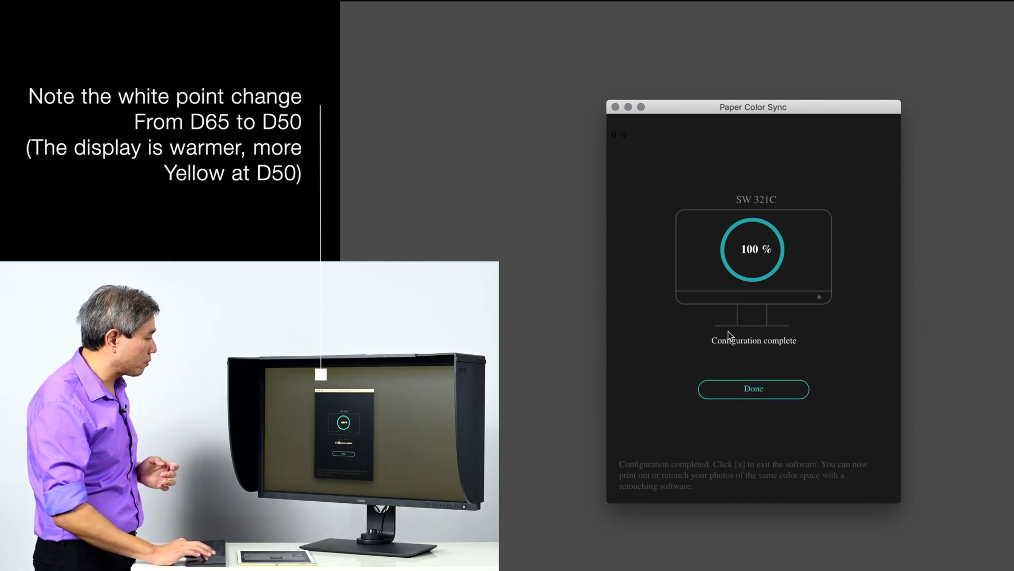
pyautogui.click(746, 389)
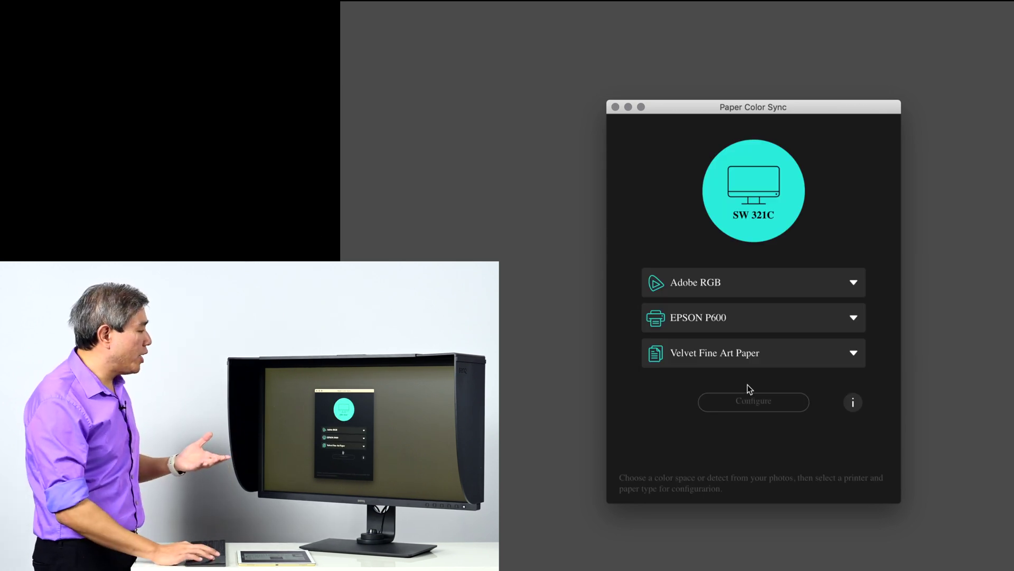
pyautogui.click(755, 359)
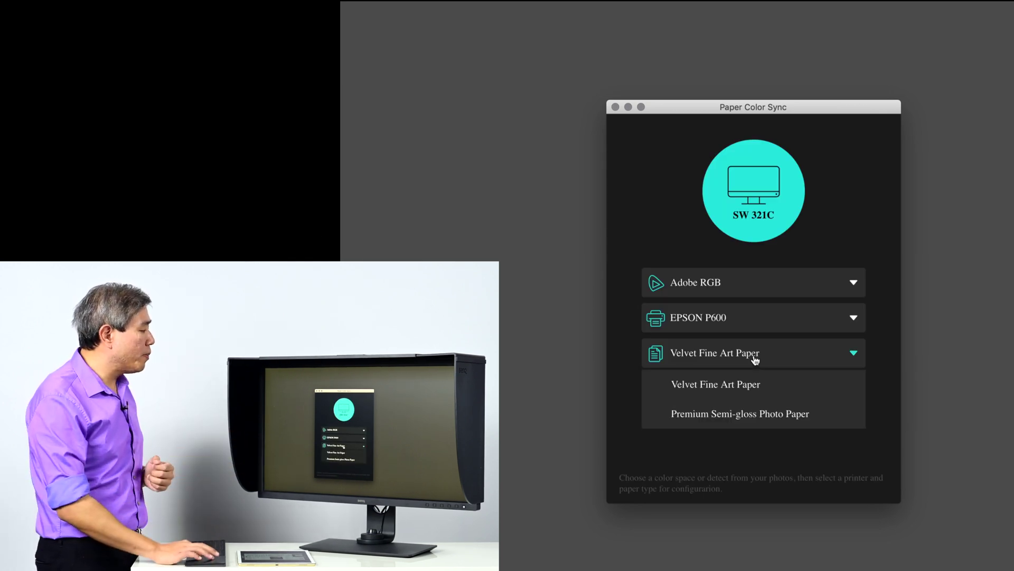
pyautogui.click(767, 414)
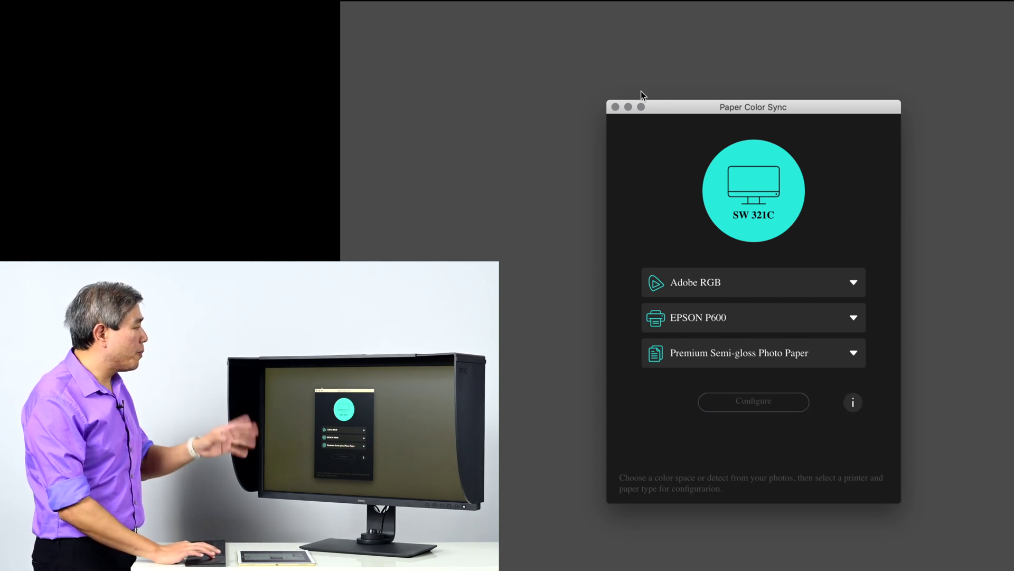
pyautogui.click(615, 107)
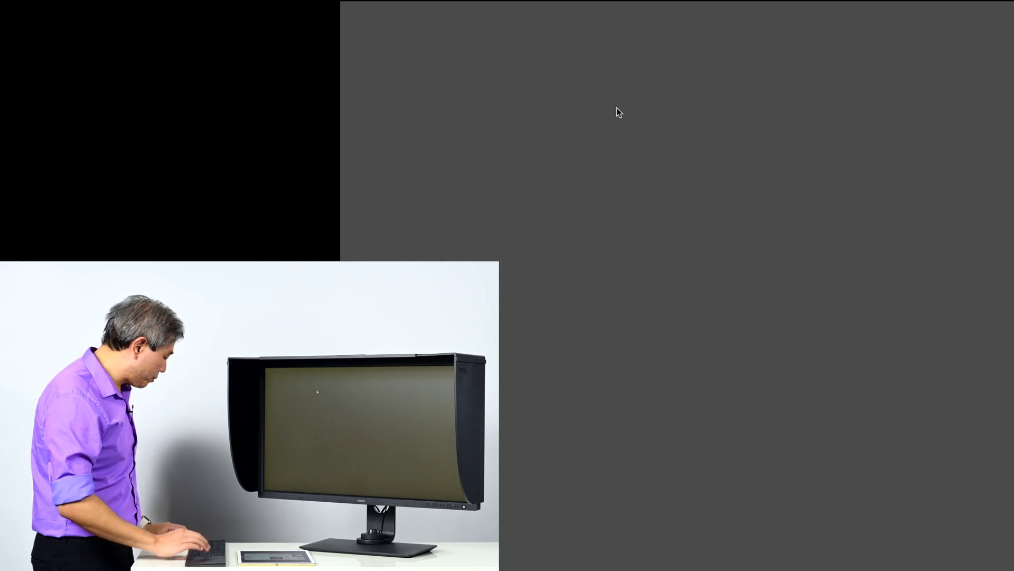
# Launch Lightroom Classic by searching 'light' in Spotlight and switch to the Print module.
pyautogui.press('super+space')
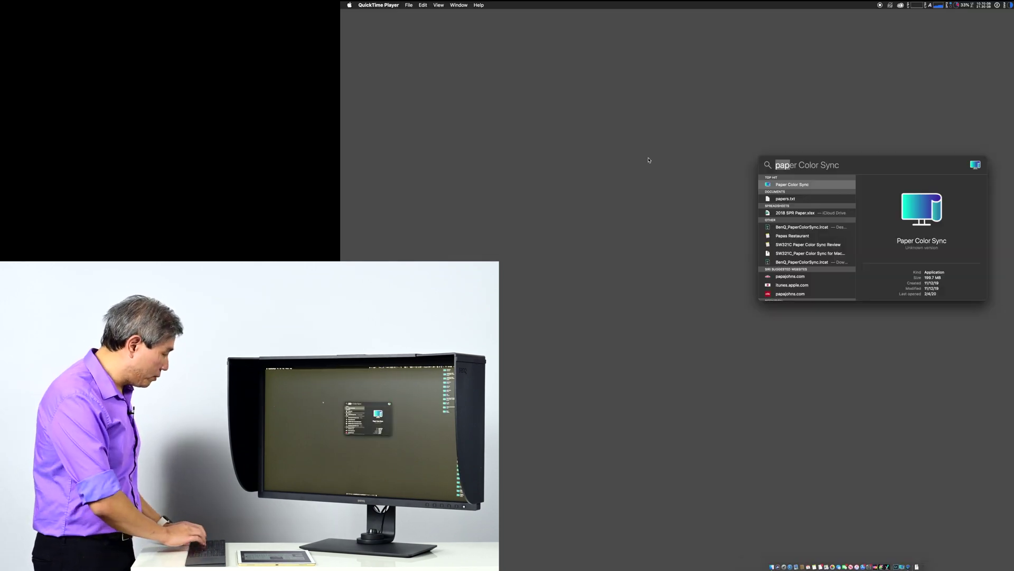
pyautogui.write('light')
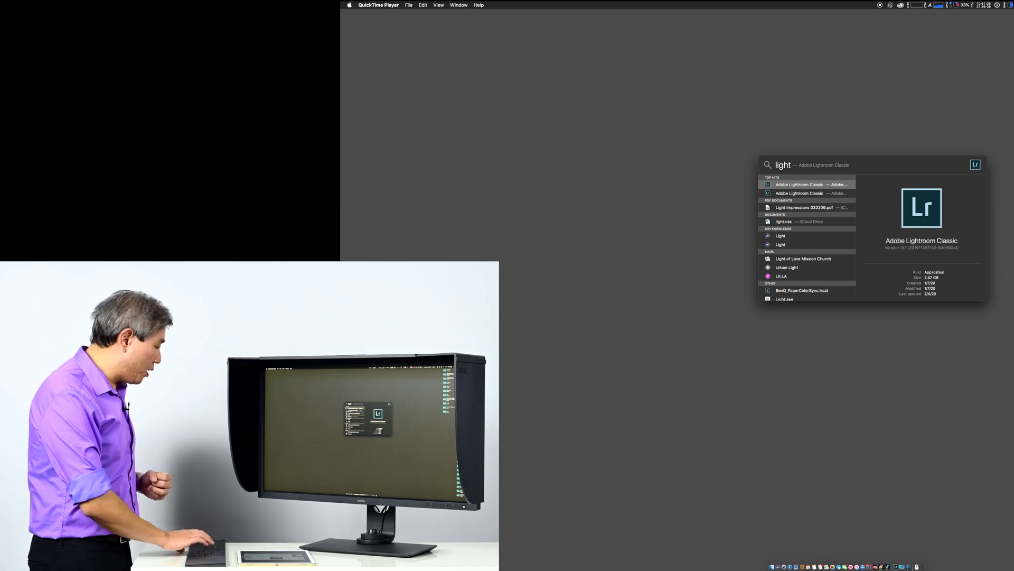
pyautogui.press('Return')
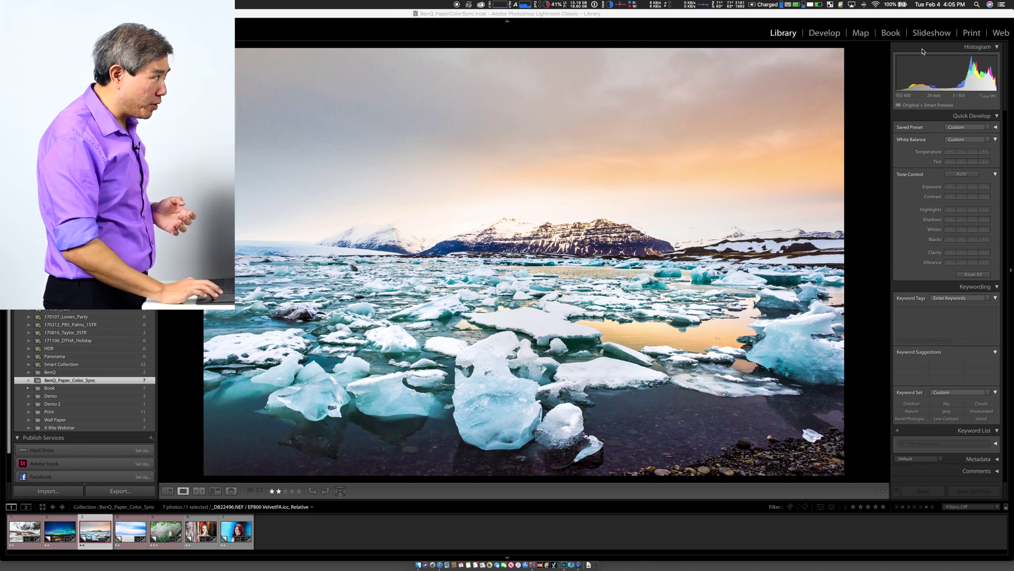
pyautogui.click(971, 35)
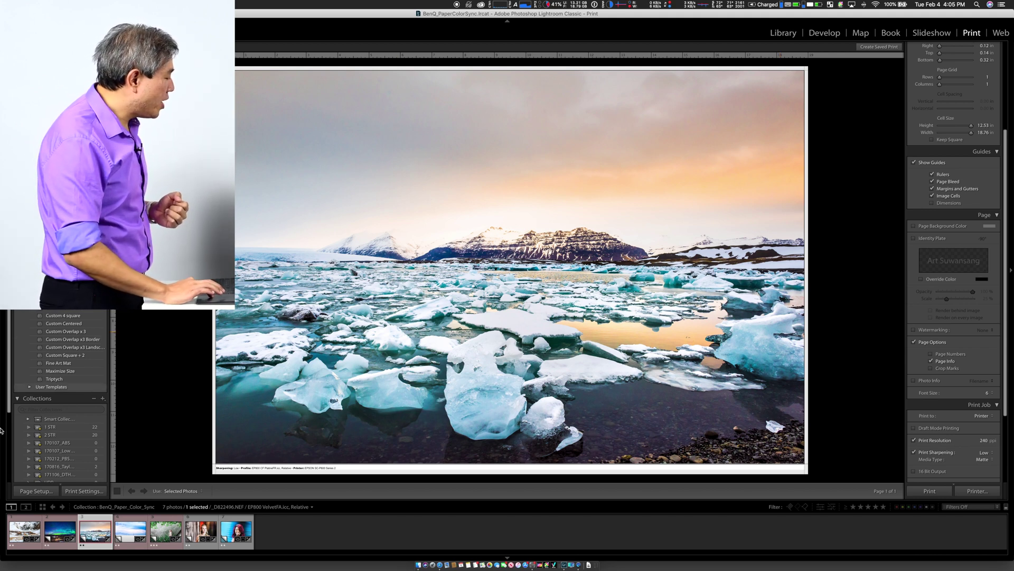
# Set Page Setup to the EPSON SC-P800 Series with Super B/A3 (13 × 19 in) paper.
pyautogui.click(38, 490)
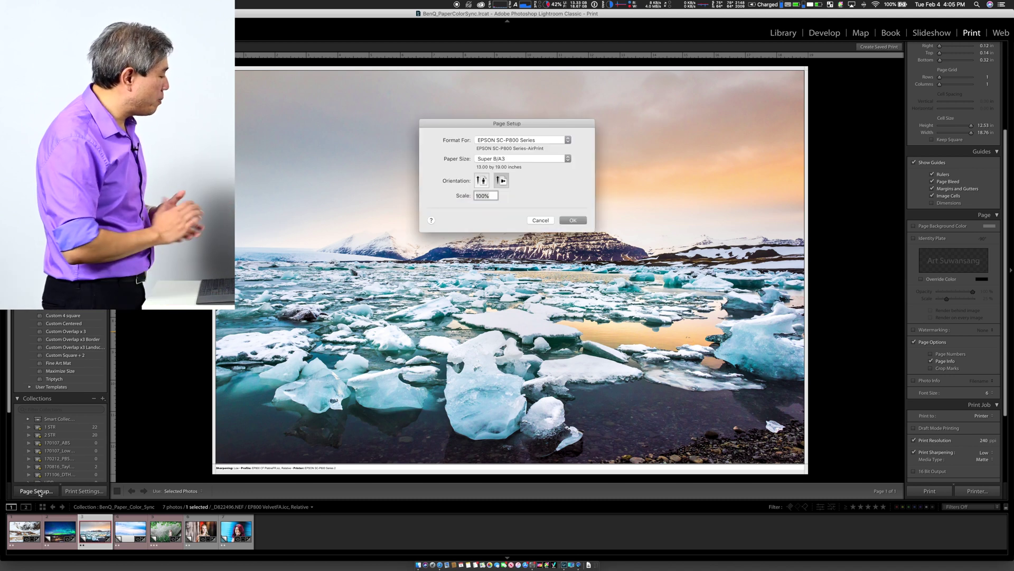
pyautogui.click(519, 141)
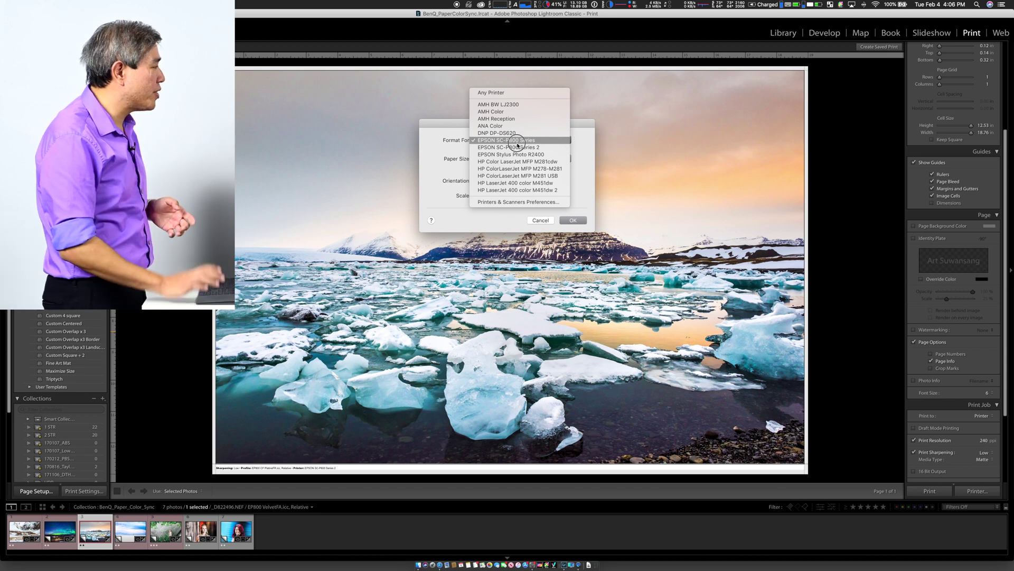
pyautogui.click(518, 144)
pyautogui.click(507, 160)
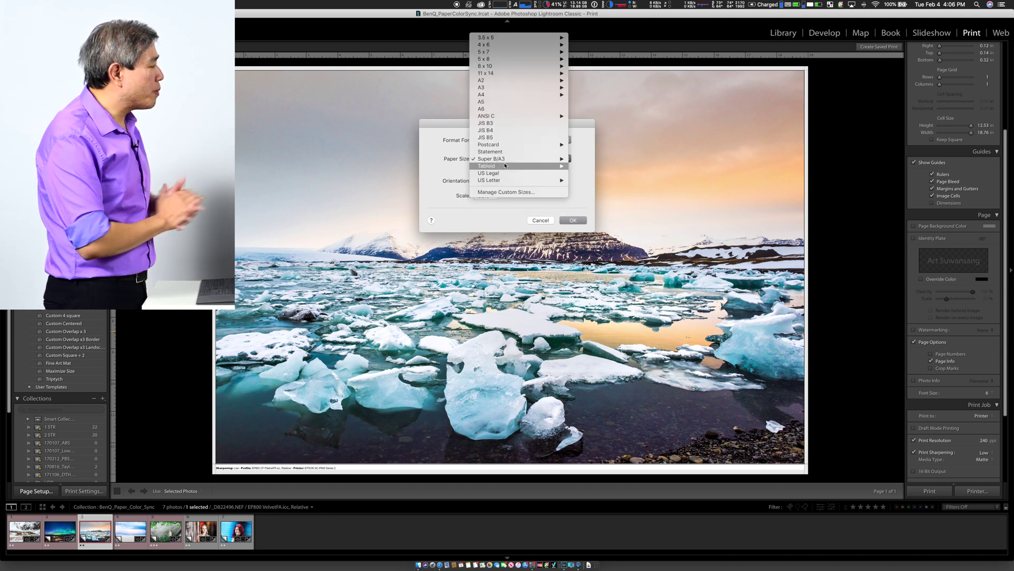
pyautogui.moveTo(507, 158)
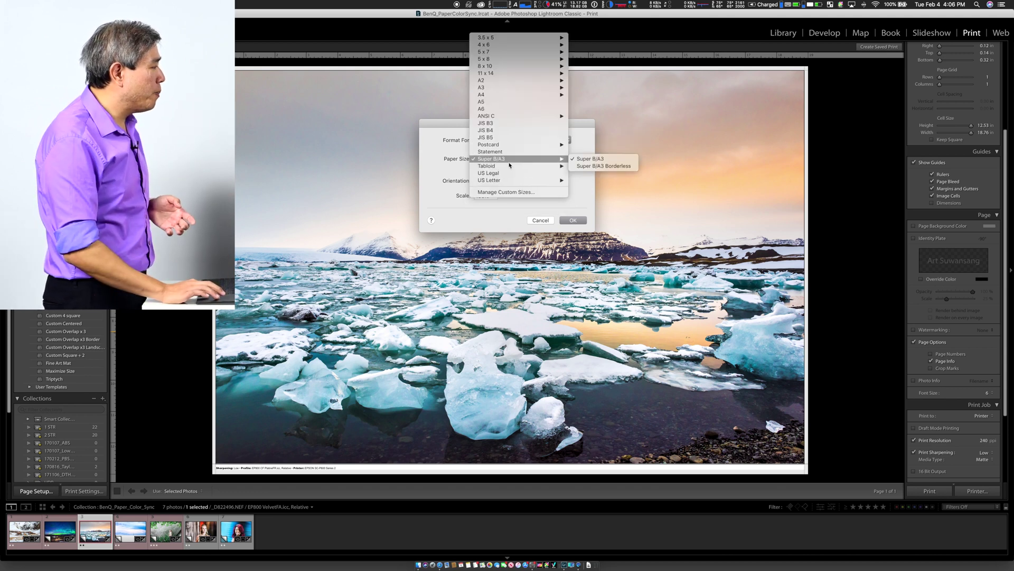
pyautogui.click(600, 161)
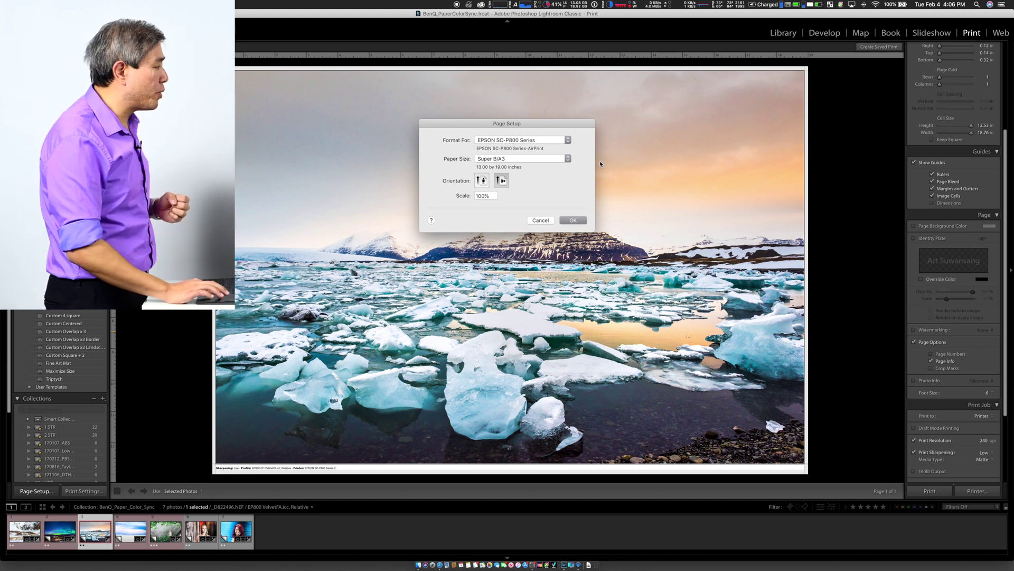
pyautogui.click(570, 220)
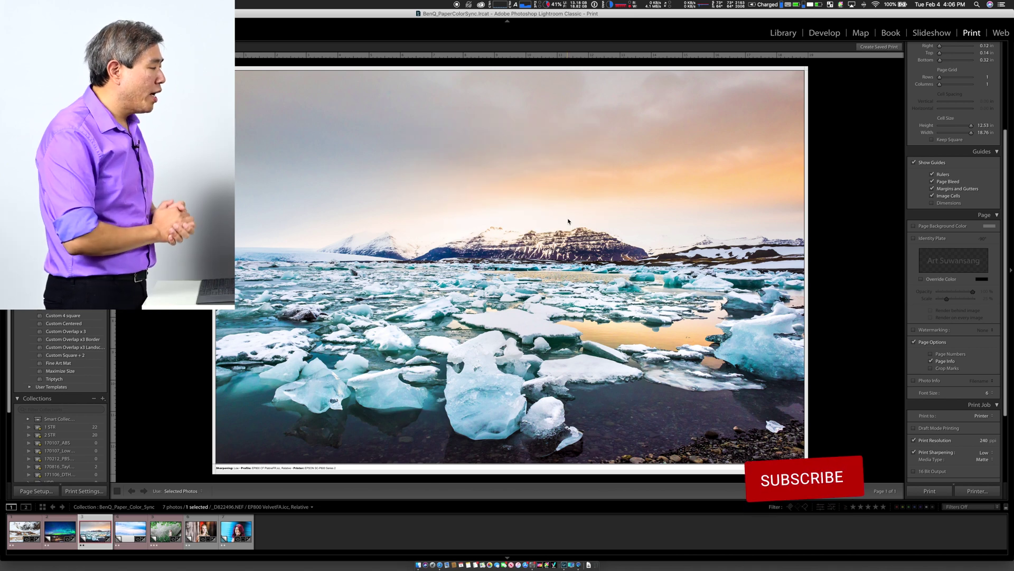
pyautogui.scroll(-5, 1006, 434)
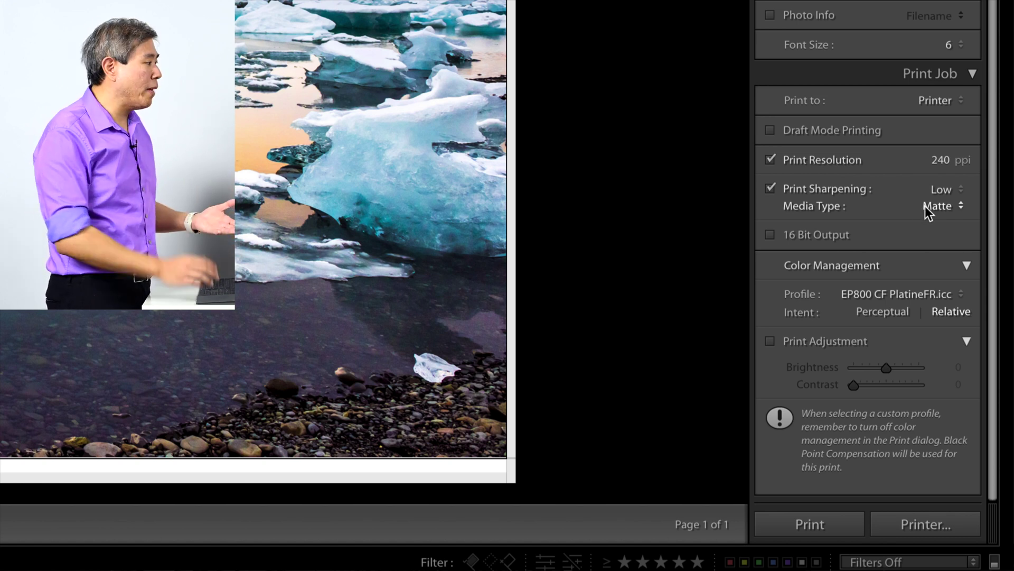
pyautogui.click(830, 186)
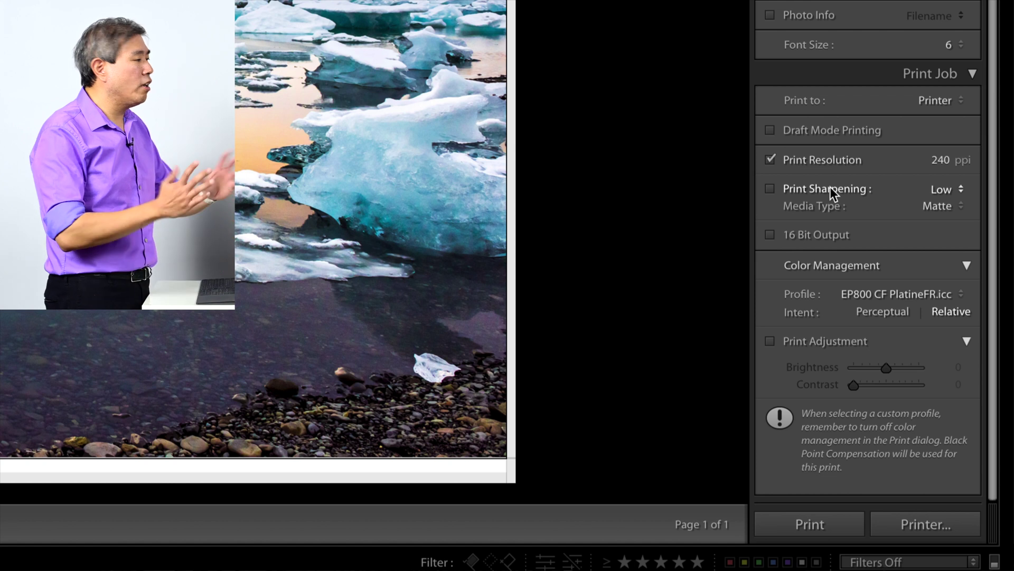
pyautogui.click(829, 186)
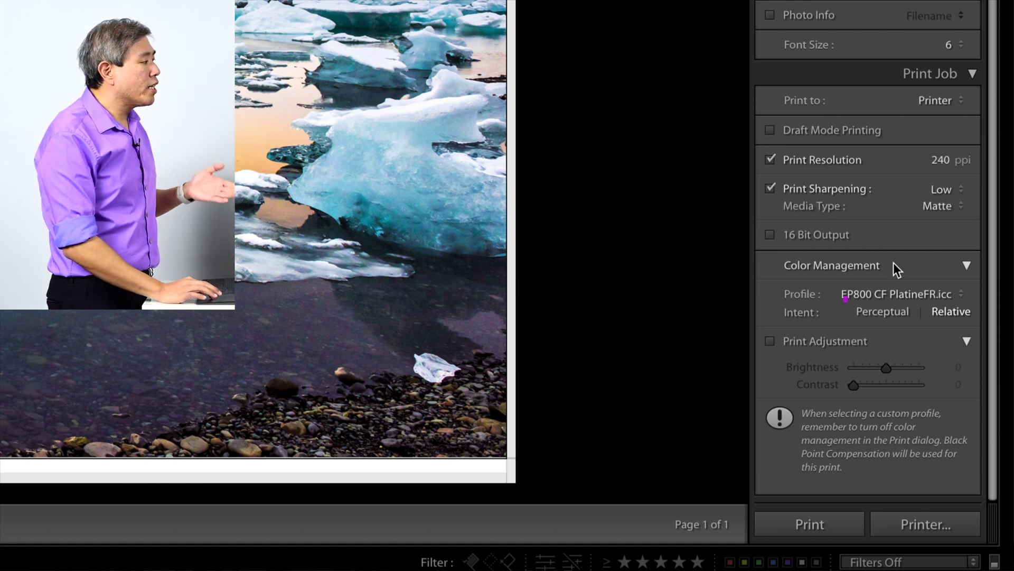
# Enable EP800 VelvetFA.icc in the profile chooser and make it the print colour profile.
pyautogui.click(898, 296)
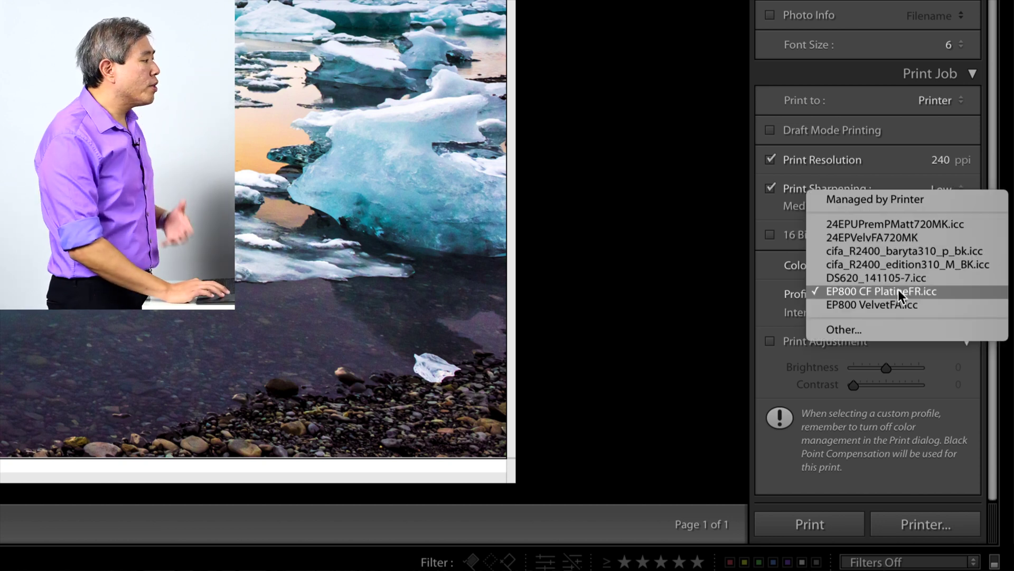
pyautogui.click(906, 328)
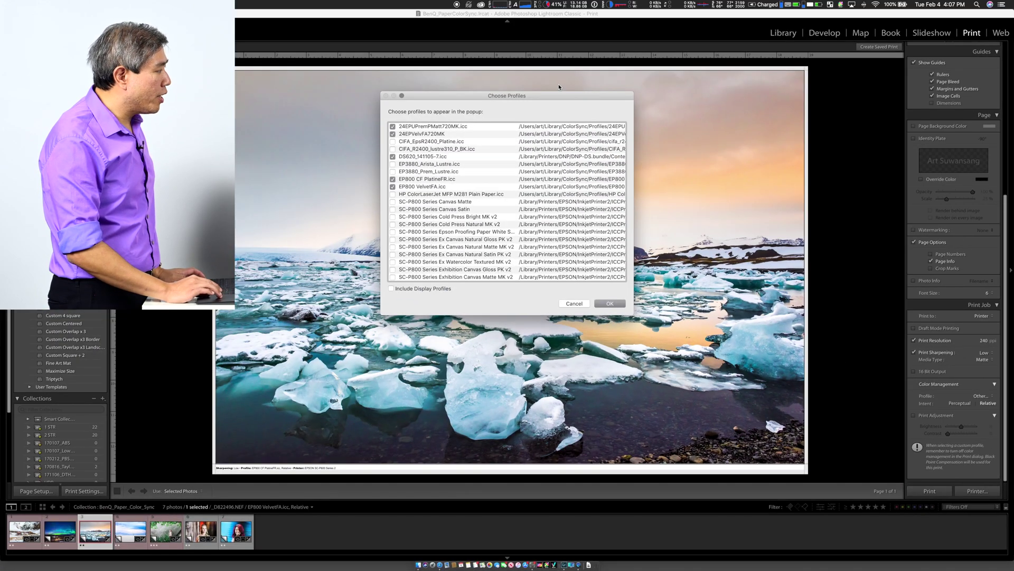
pyautogui.moveTo(540, 97); pyautogui.dragTo(545, 140)
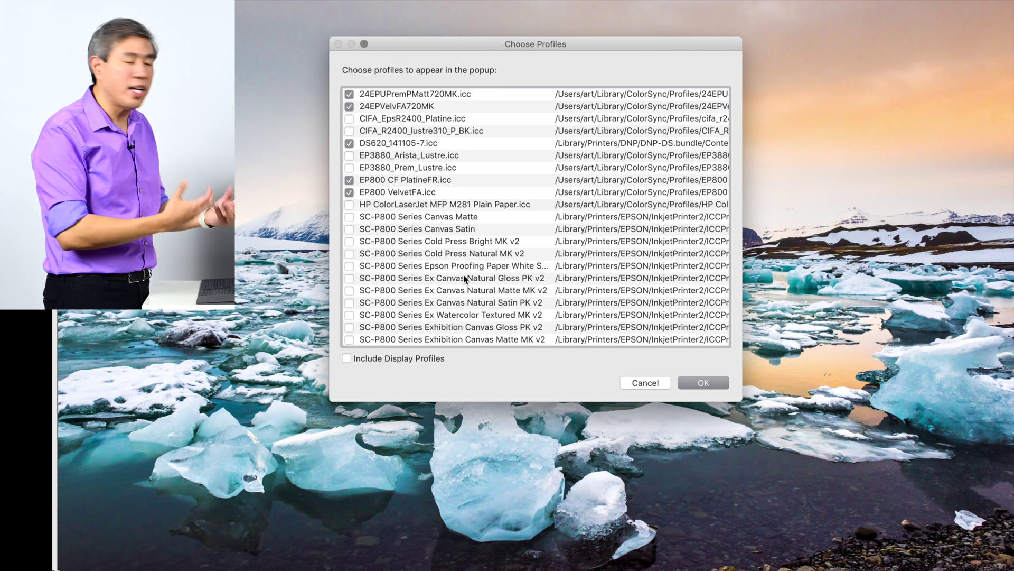
pyautogui.click(372, 192)
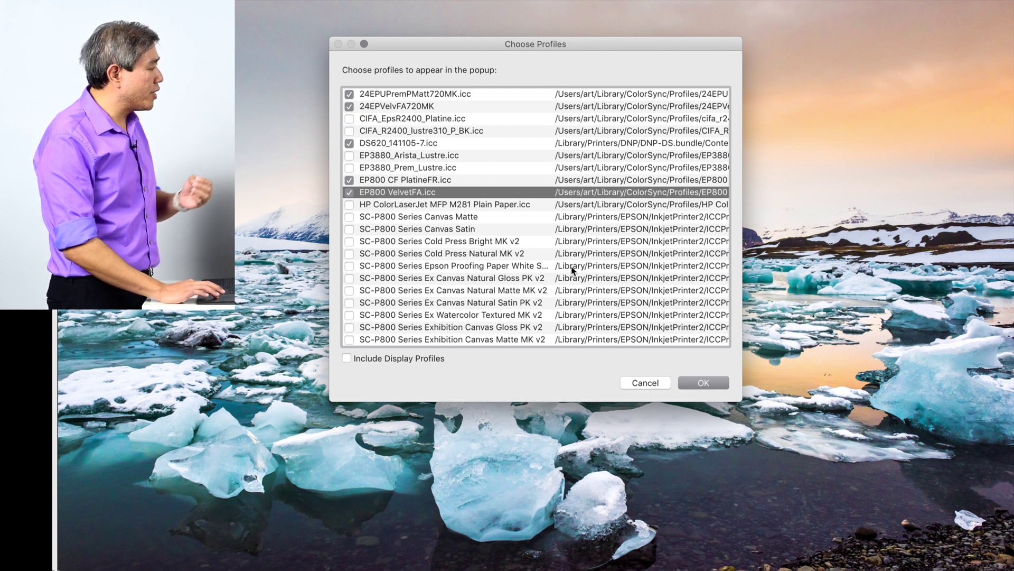
pyautogui.click(699, 379)
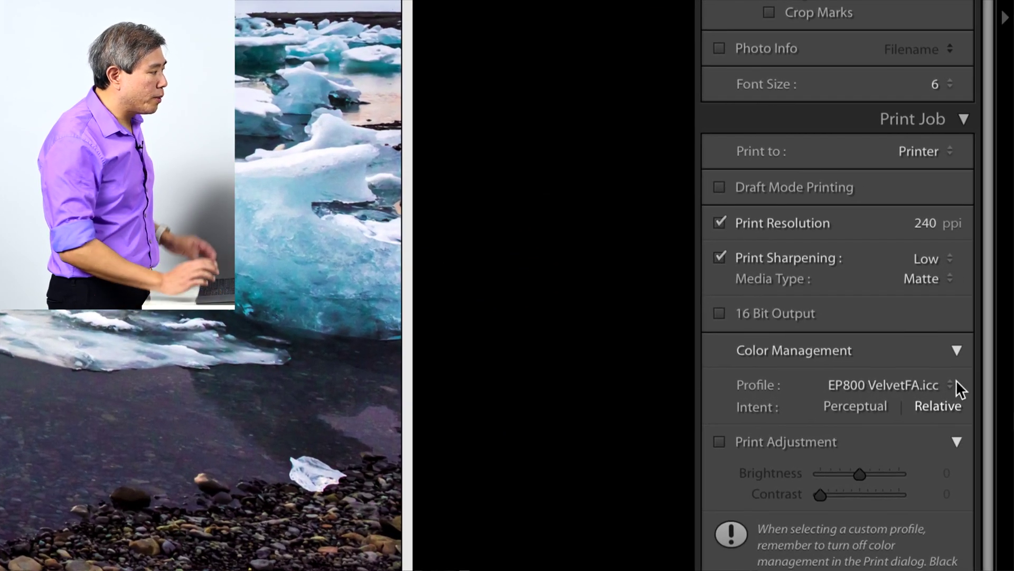
pyautogui.click(955, 383)
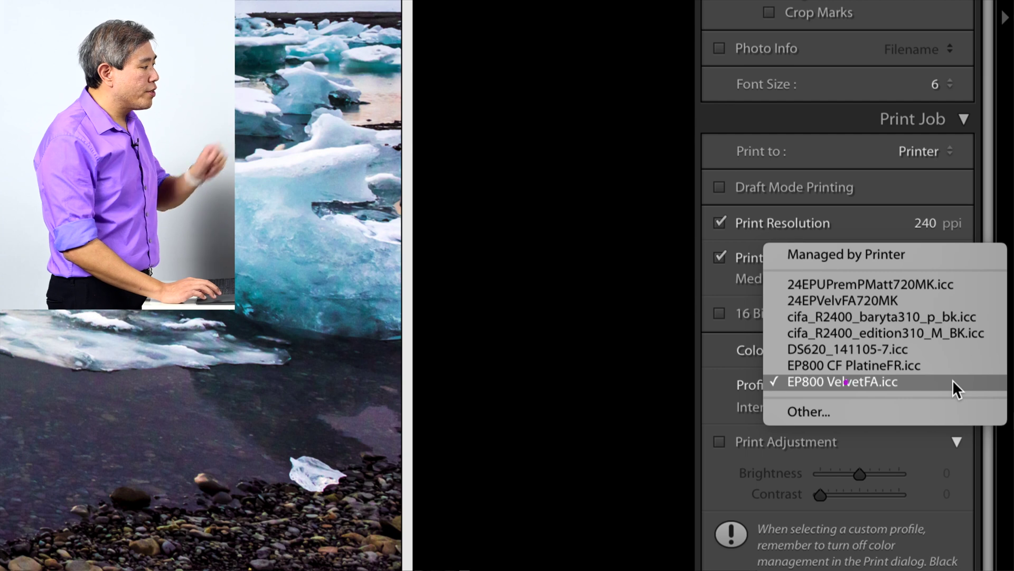
pyautogui.click(953, 381)
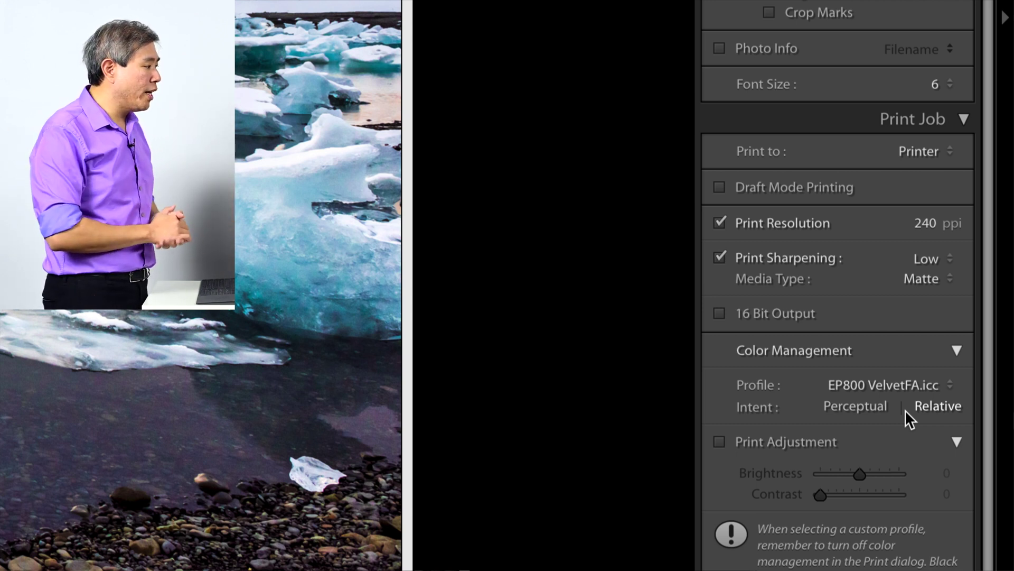
pyautogui.click(852, 407)
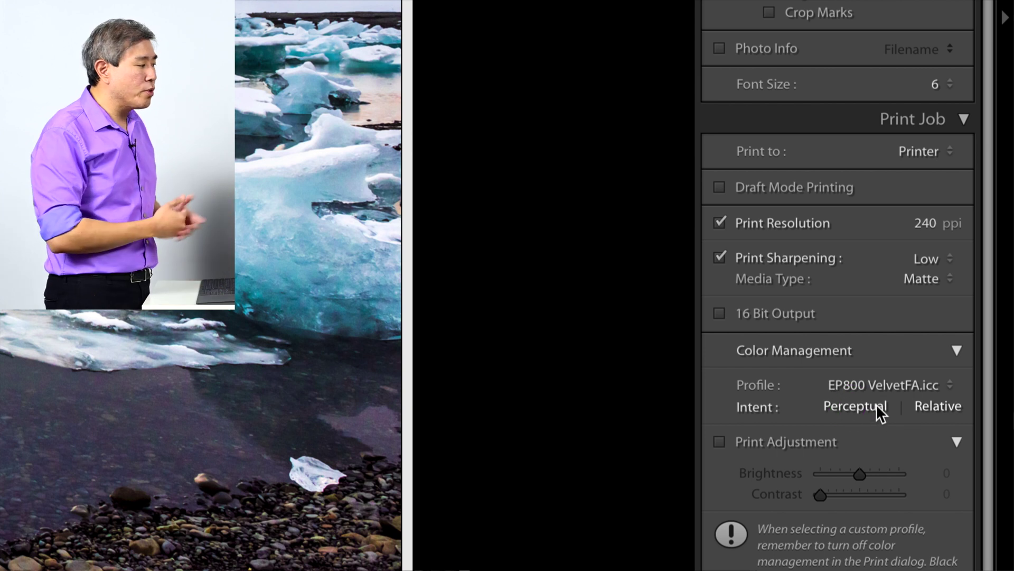
pyautogui.click(928, 410)
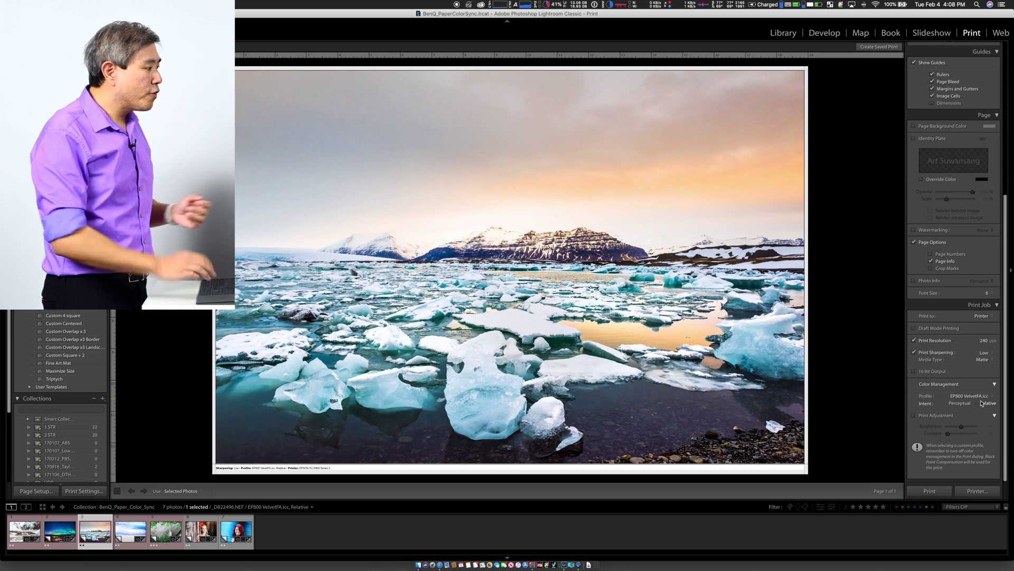
# Show the Print dialog's Printer Settings pane and browse the Media Type and Paper Source lists.
pyautogui.click(972, 492)
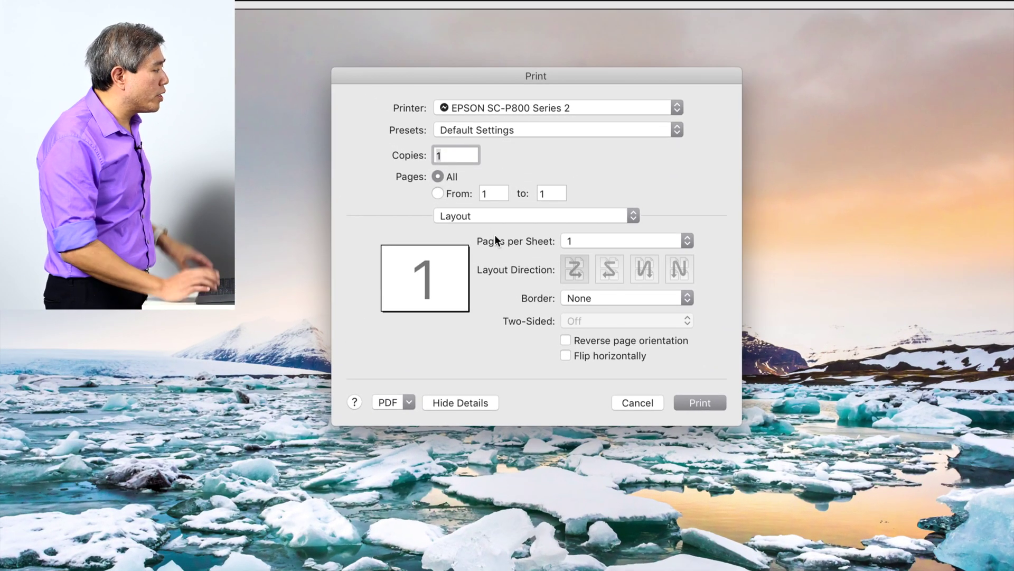
pyautogui.click(515, 213)
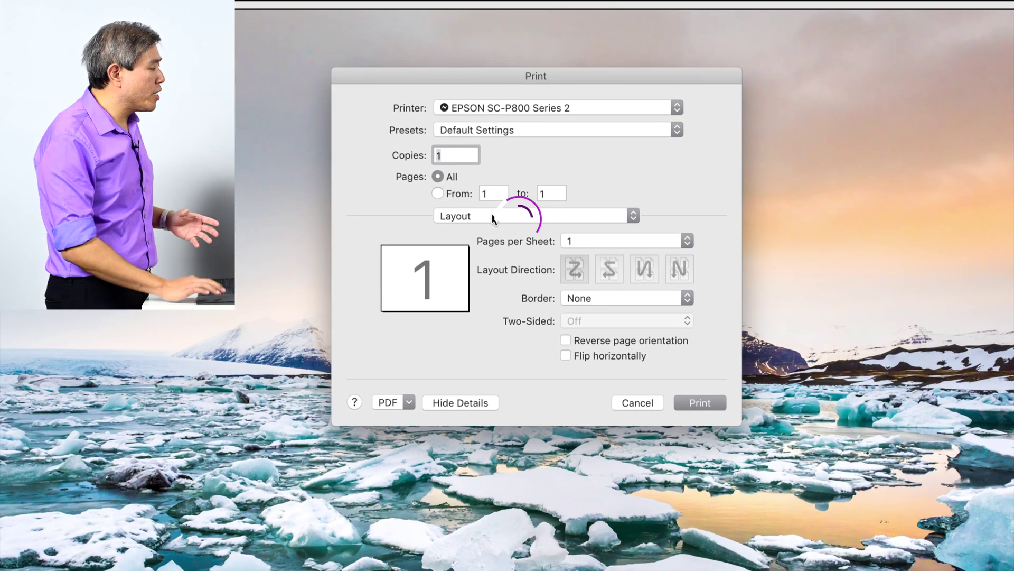
pyautogui.click(500, 279)
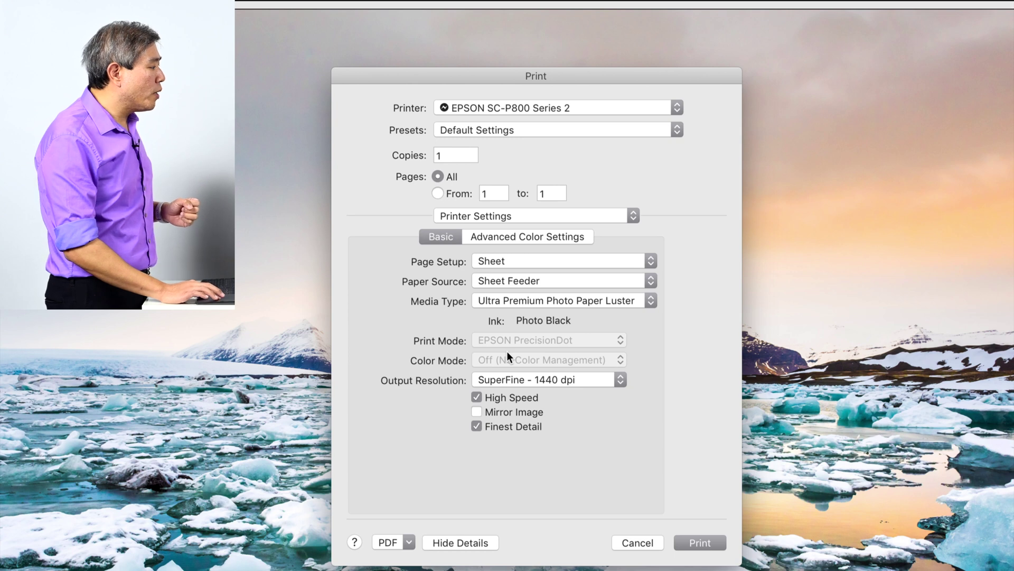
pyautogui.click(532, 300)
pyautogui.moveTo(532, 300)
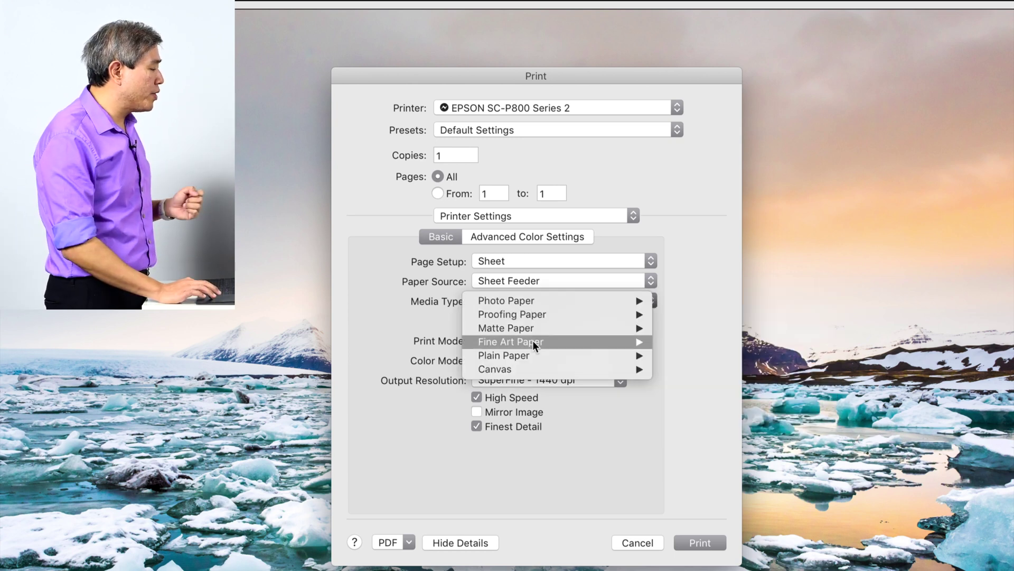
pyautogui.moveTo(533, 343)
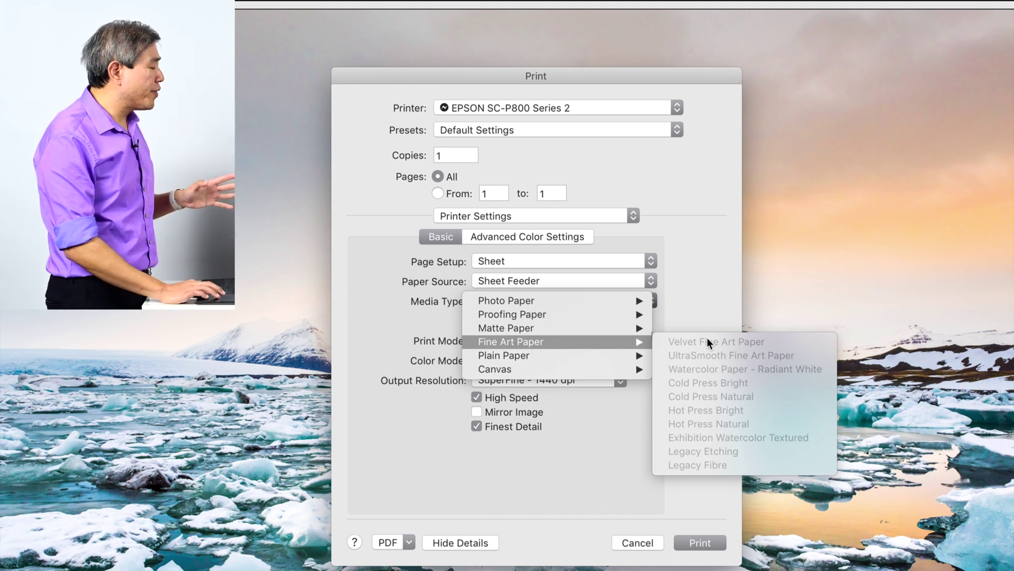
pyautogui.click(647, 277)
pyautogui.click(647, 277)
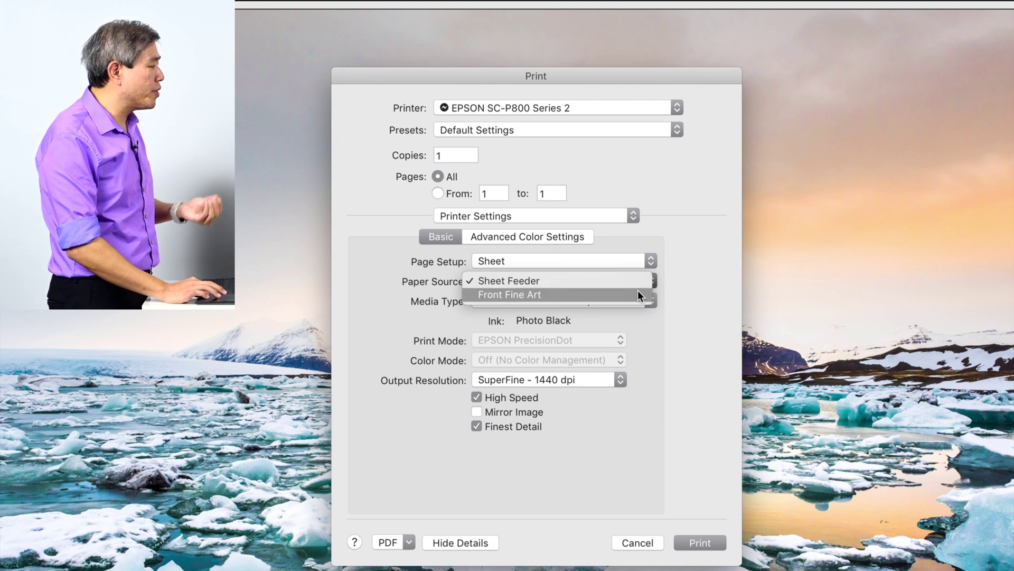
# Set paper source to Front Fine Art and media type to Velvet Fine Art Paper, then go to Develop.
pyautogui.click(638, 291)
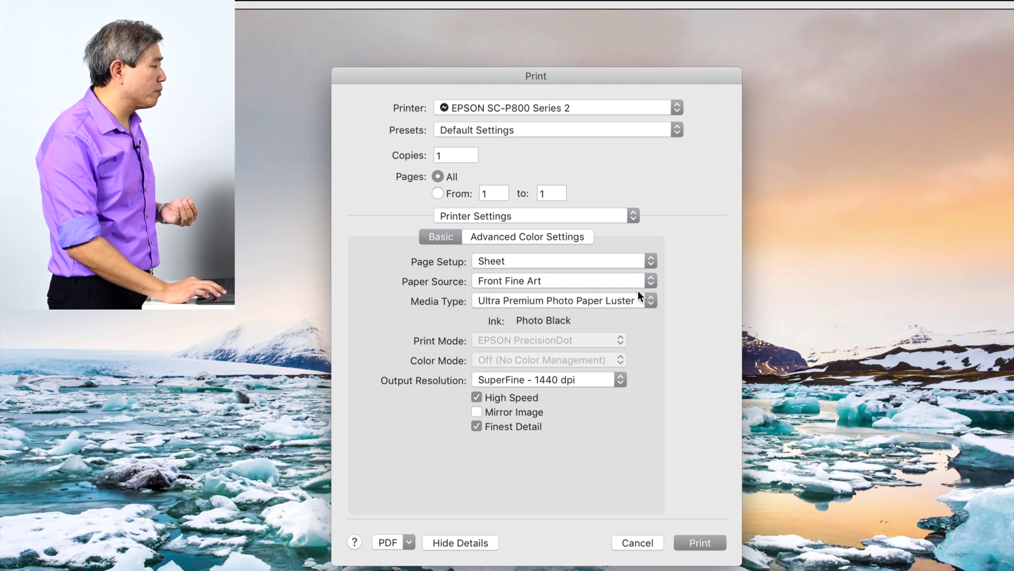
pyautogui.click(625, 296)
pyautogui.moveTo(623, 341)
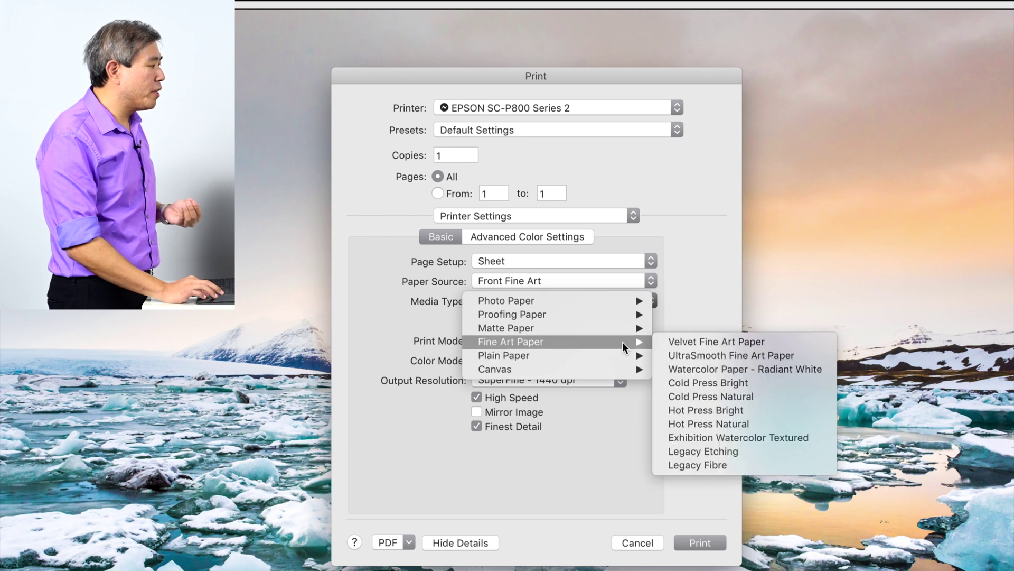
pyautogui.click(688, 344)
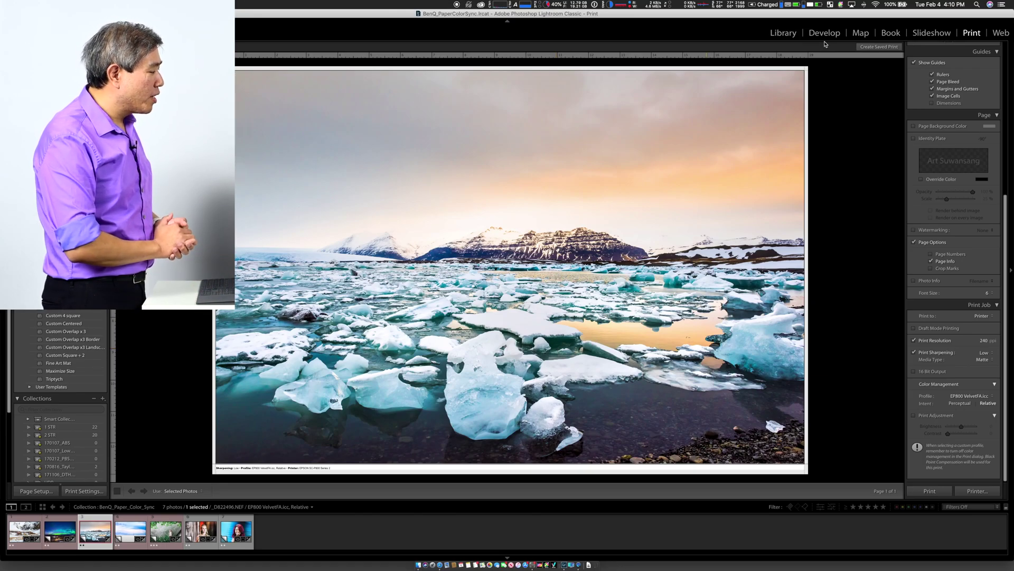
pyautogui.click(824, 33)
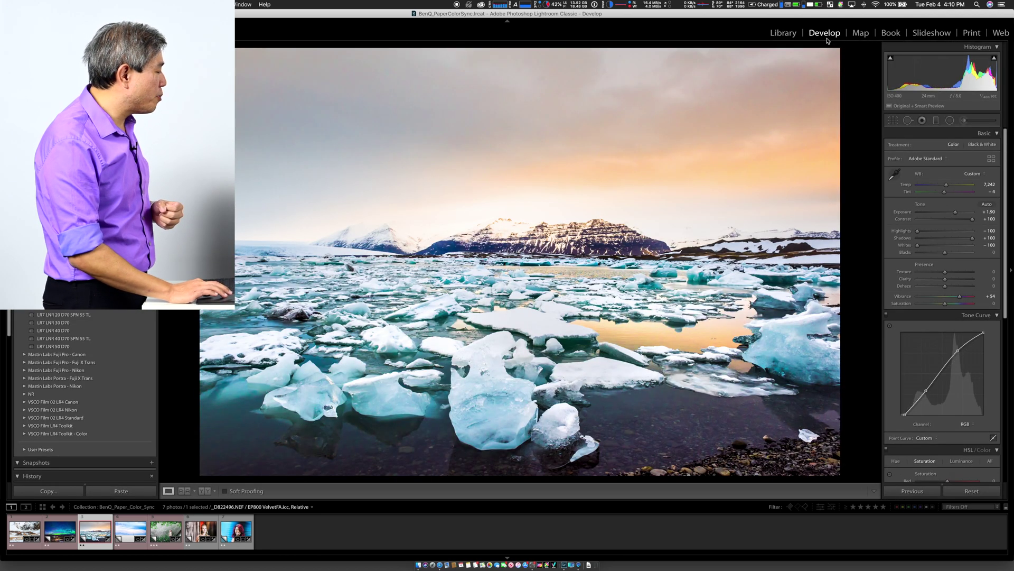
# Turn on Soft Proofing for the iceberg photo and keep EP800 VelvetFA.icc as the proof profile.
pyautogui.click(246, 487)
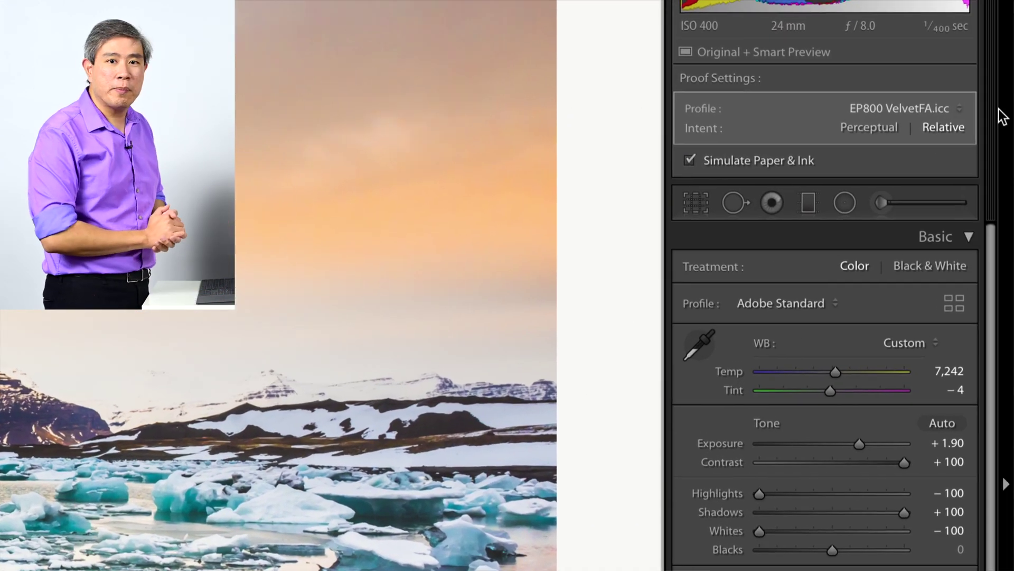
pyautogui.click(951, 101)
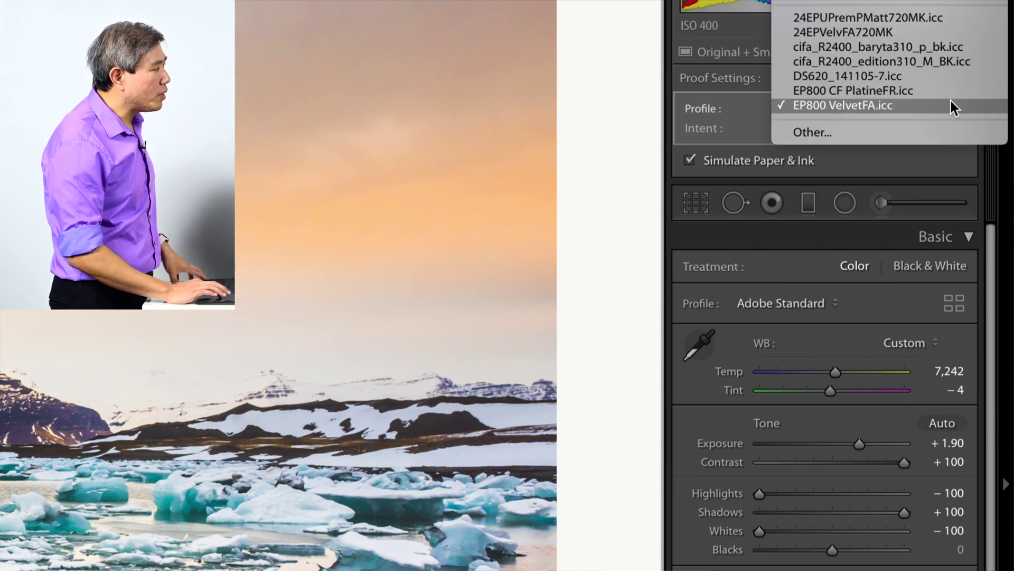
pyautogui.click(950, 98)
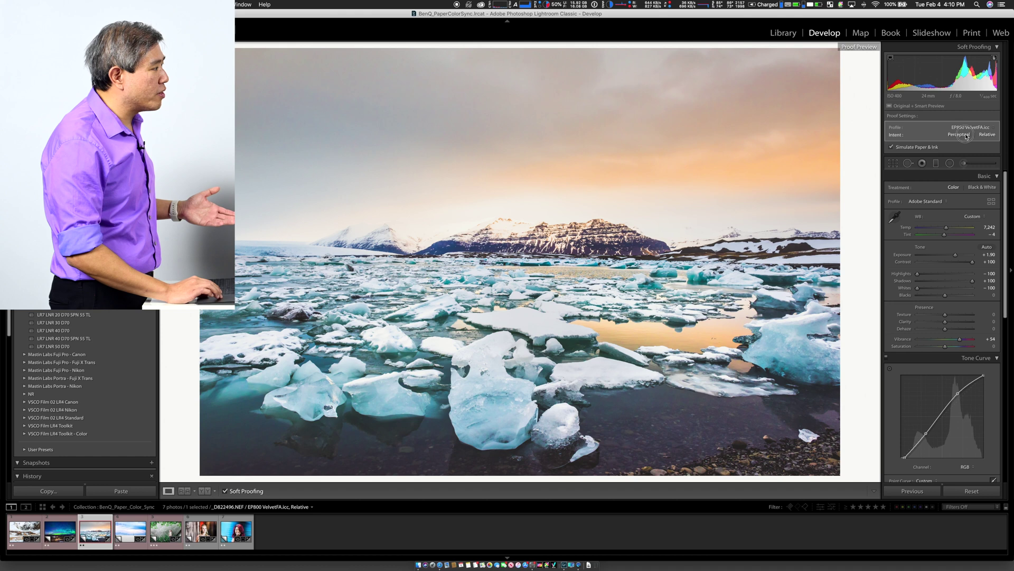
# Compare Perceptual and Relative intents, settle on Perceptual, and leave Simulate Paper & Ink checked.
pyautogui.click(966, 135)
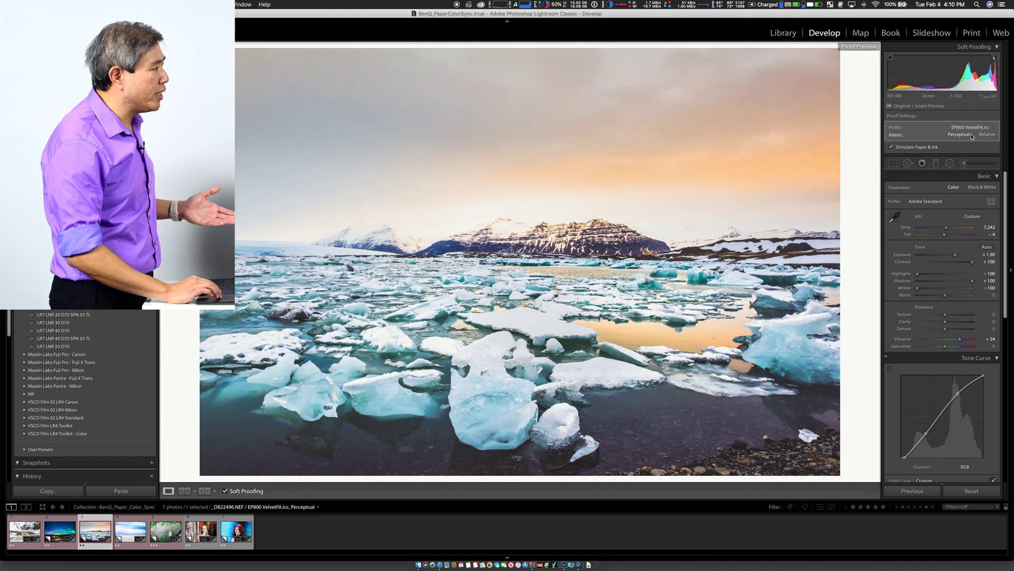
pyautogui.click(986, 135)
pyautogui.click(960, 135)
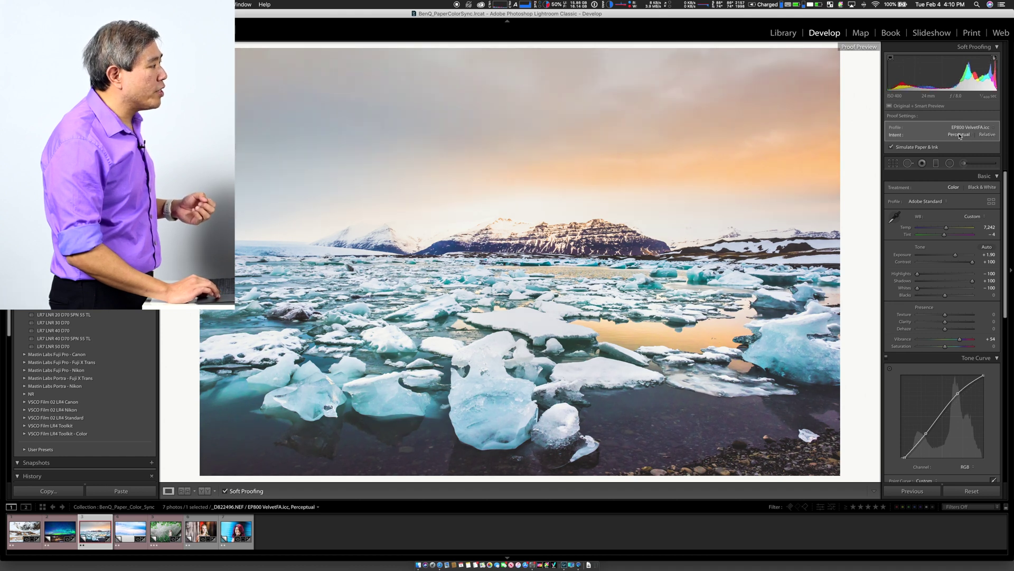
pyautogui.click(916, 148)
pyautogui.click(917, 148)
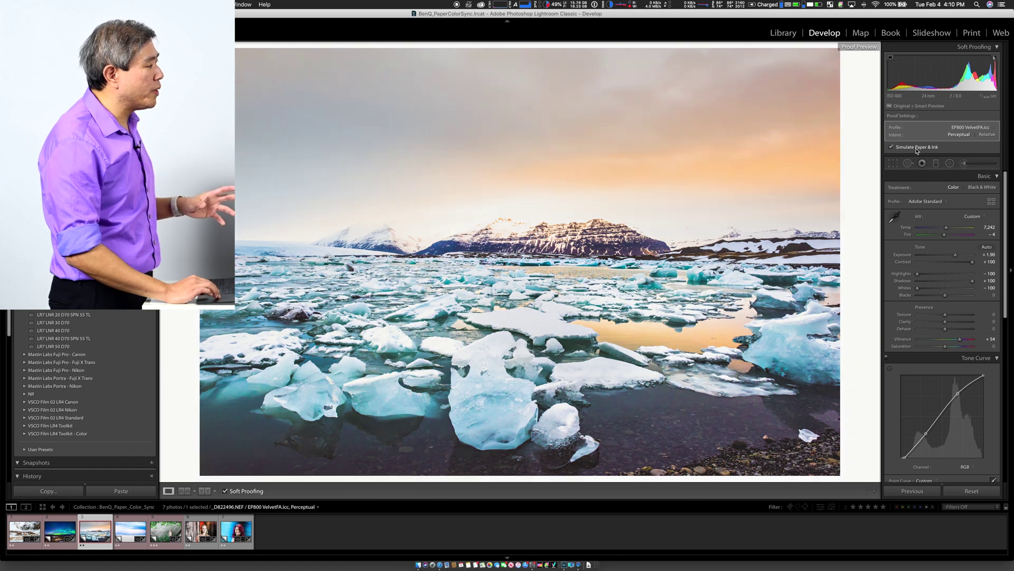
pyautogui.click(917, 148)
pyautogui.click(916, 148)
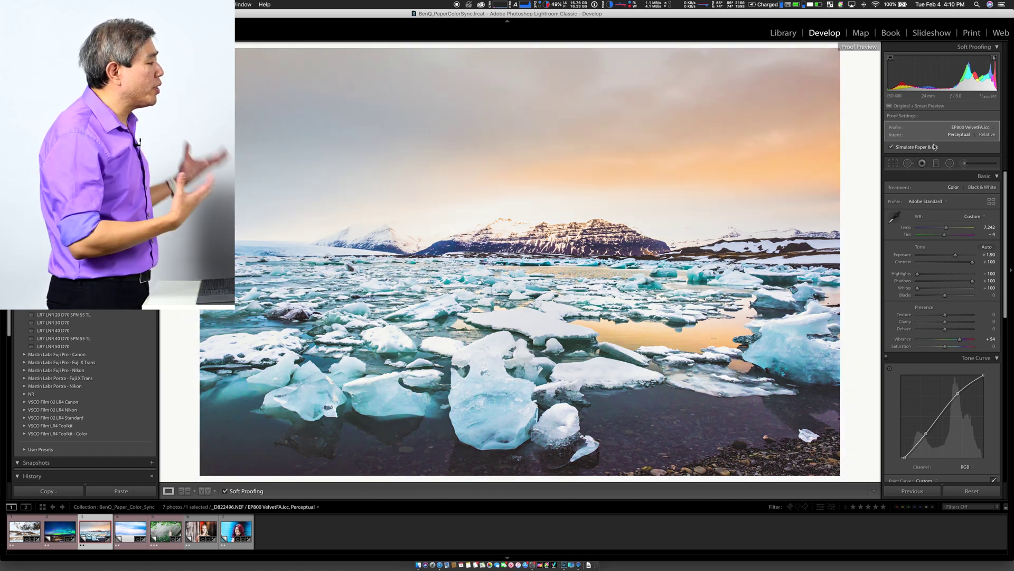